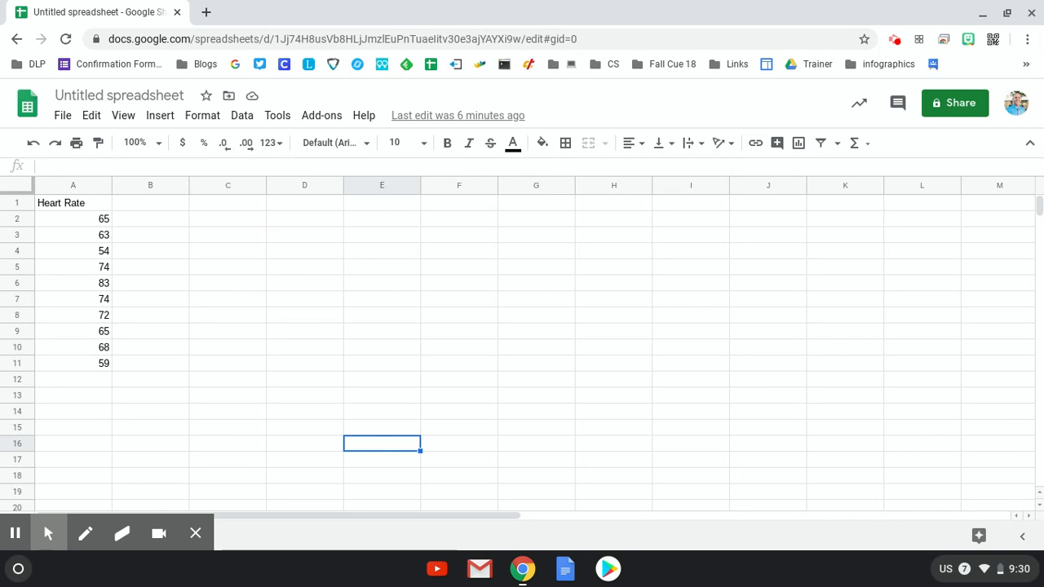
Calculate the average of the heart rates in A2:A11 in cell A12 with the AVERAGE function
left_click(75, 220)
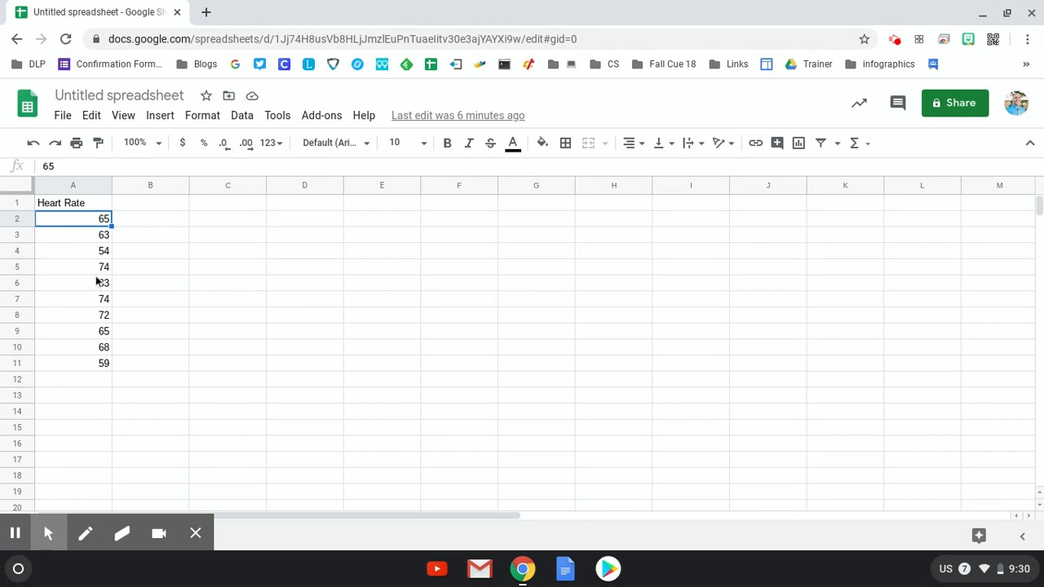
left_click(92, 380)
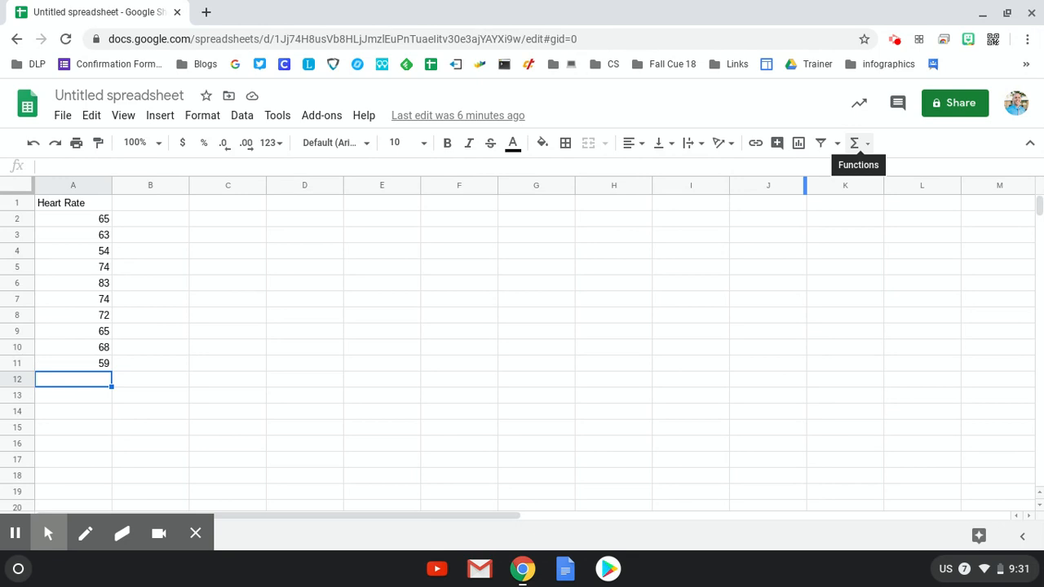
left_click(864, 145)
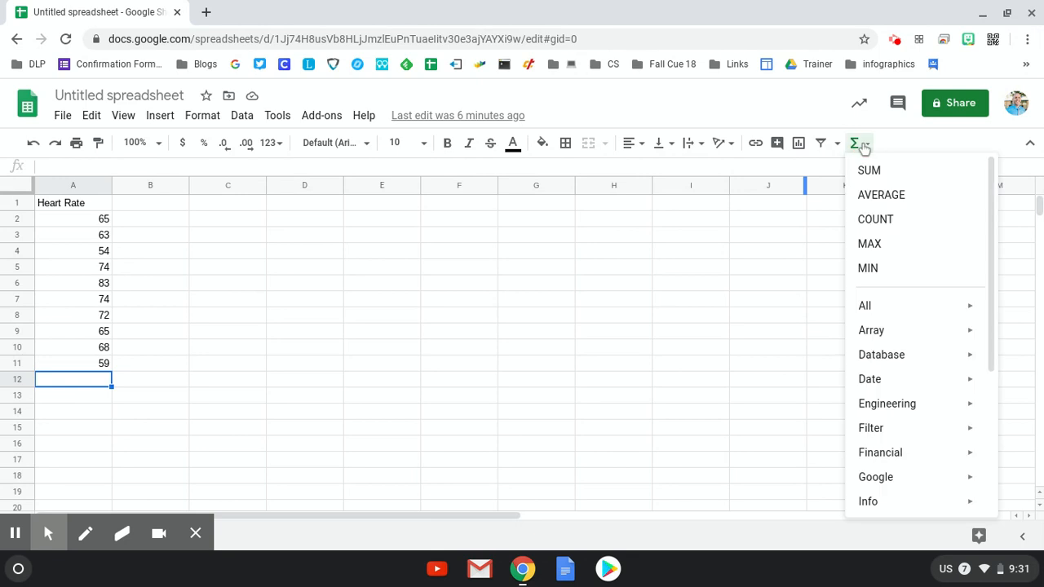
left_click(897, 200)
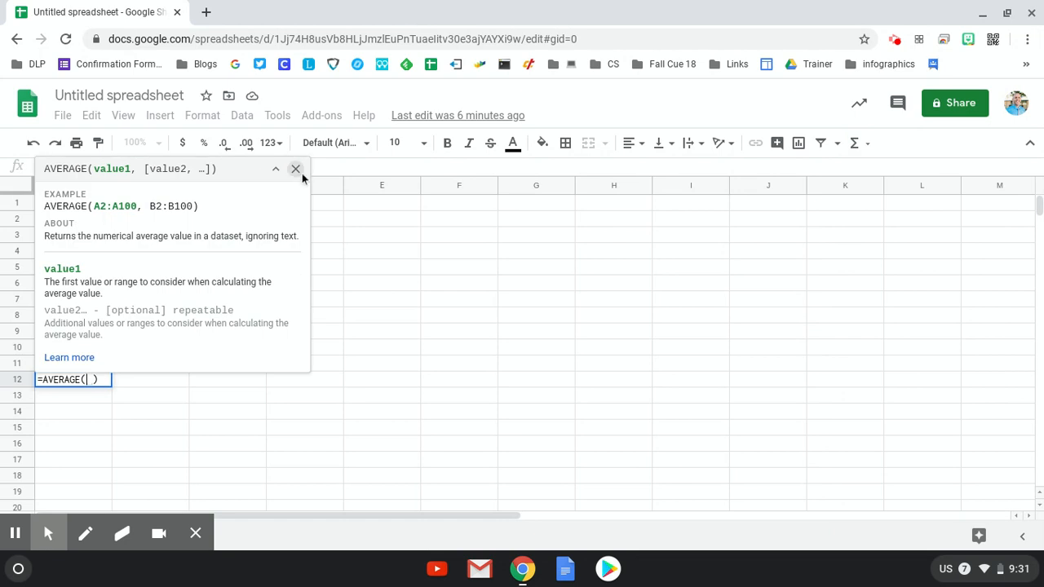
left_click(298, 170)
left_click(96, 219)
left_click_drag(95, 218, 92, 363)
key("Return")
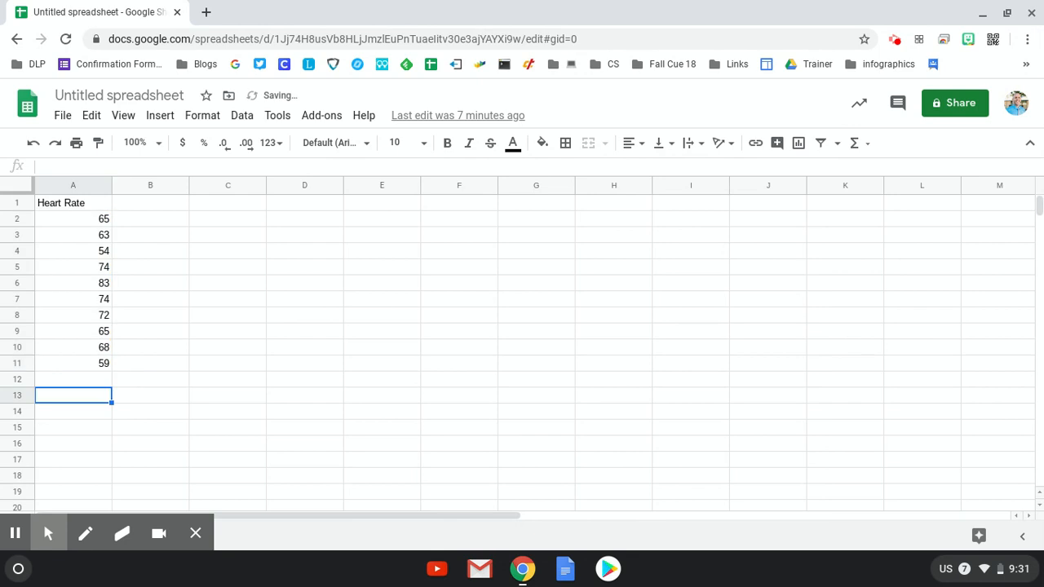
left_click(96, 380)
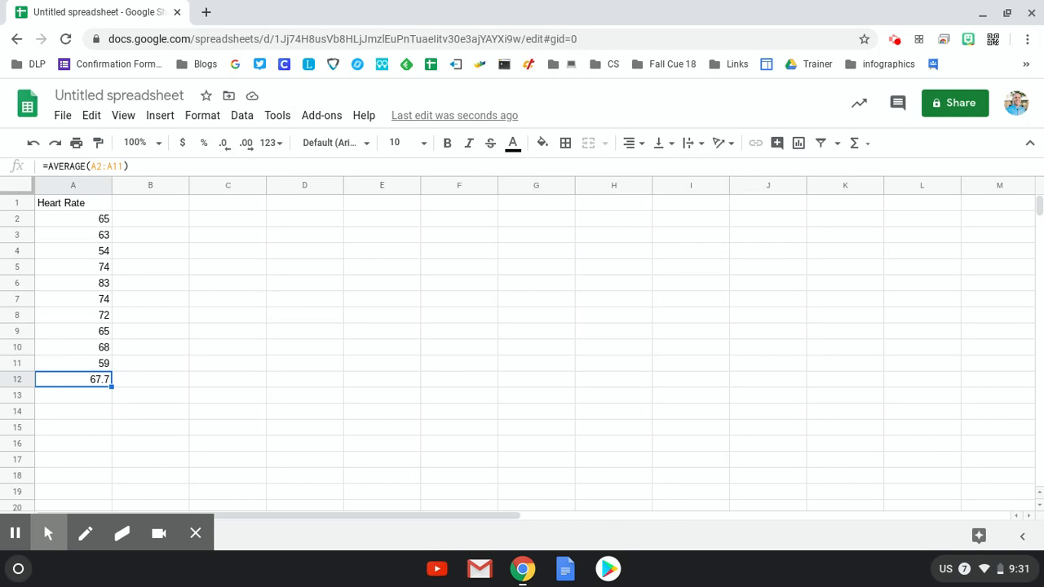
left_click(272, 302)
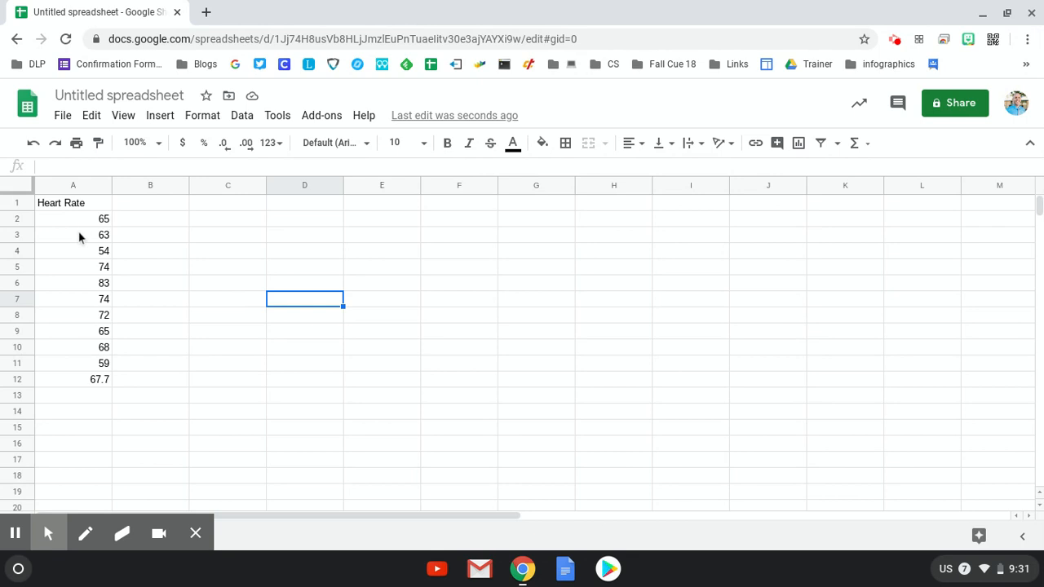
Replace the first four heart rates in A2 to A5 with 70, 65, 67 and 79
left_click(103, 220)
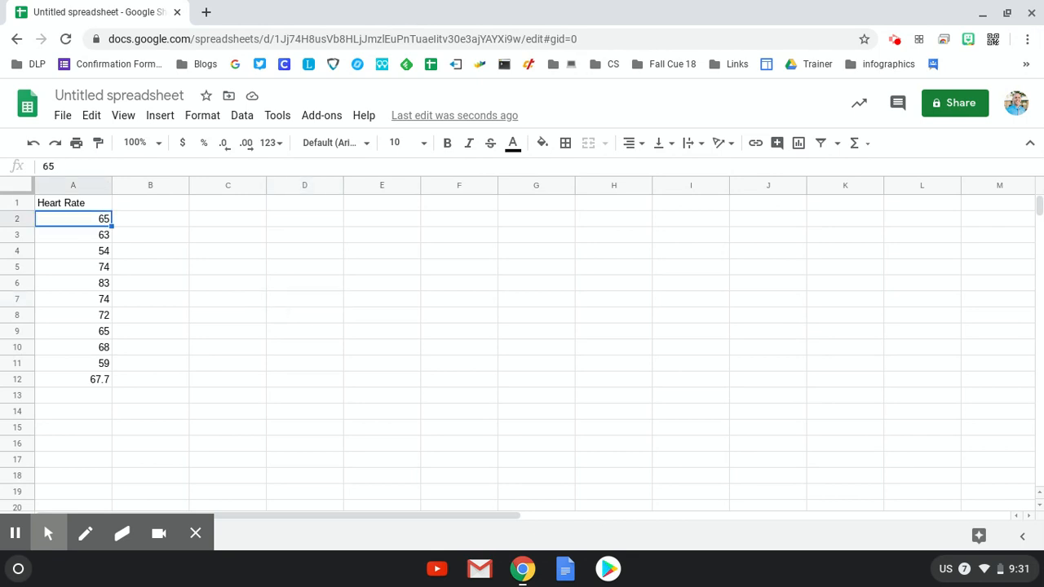
type("70")
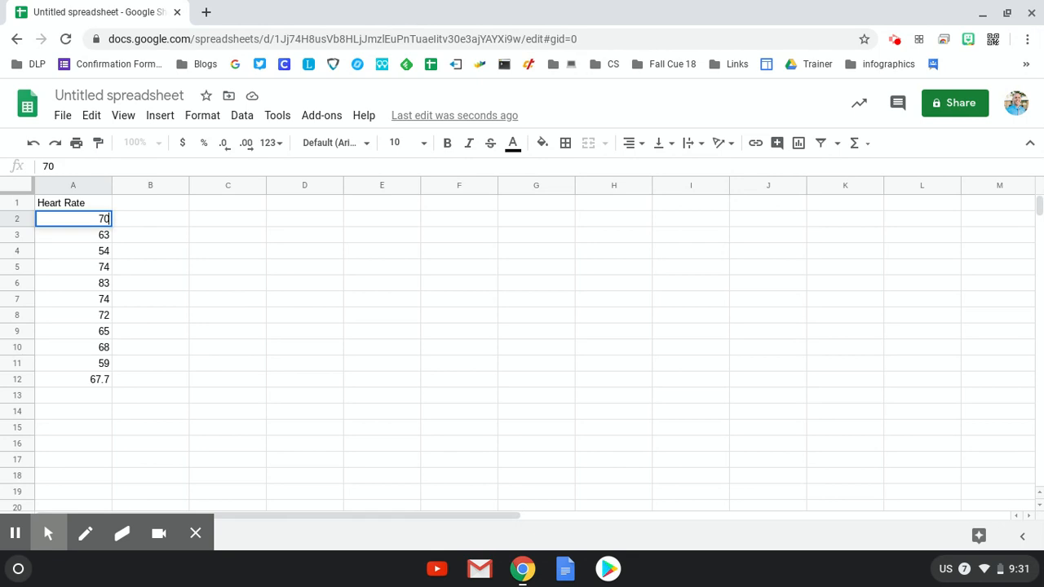
key("Return")
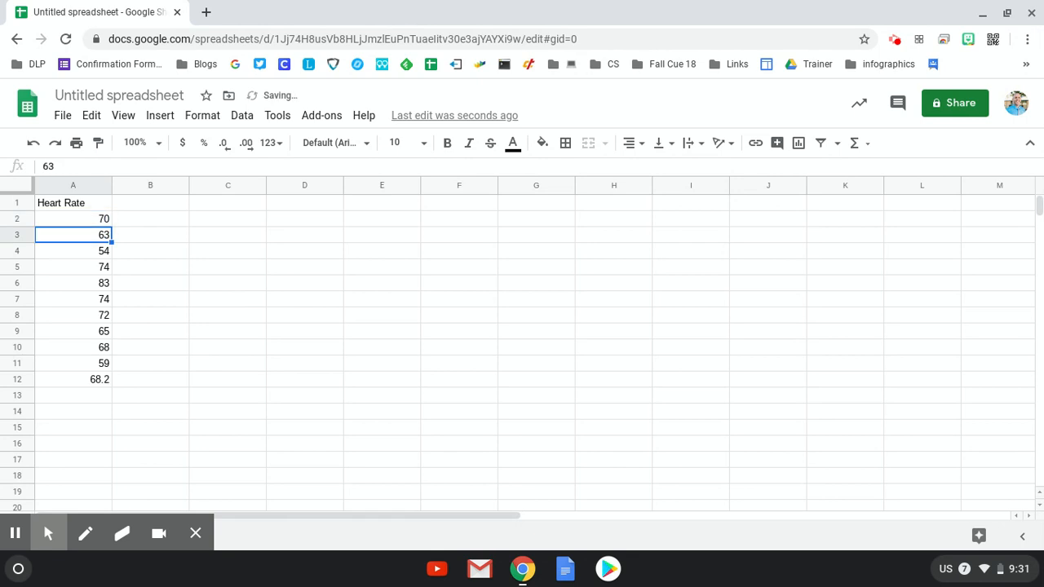
type("65")
key("Return")
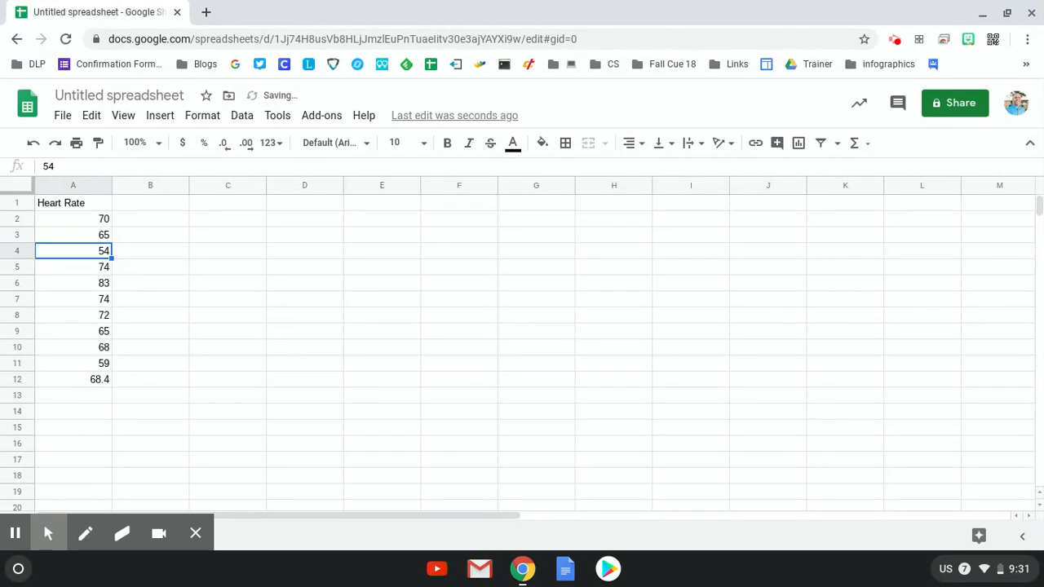
type("67")
key("Return")
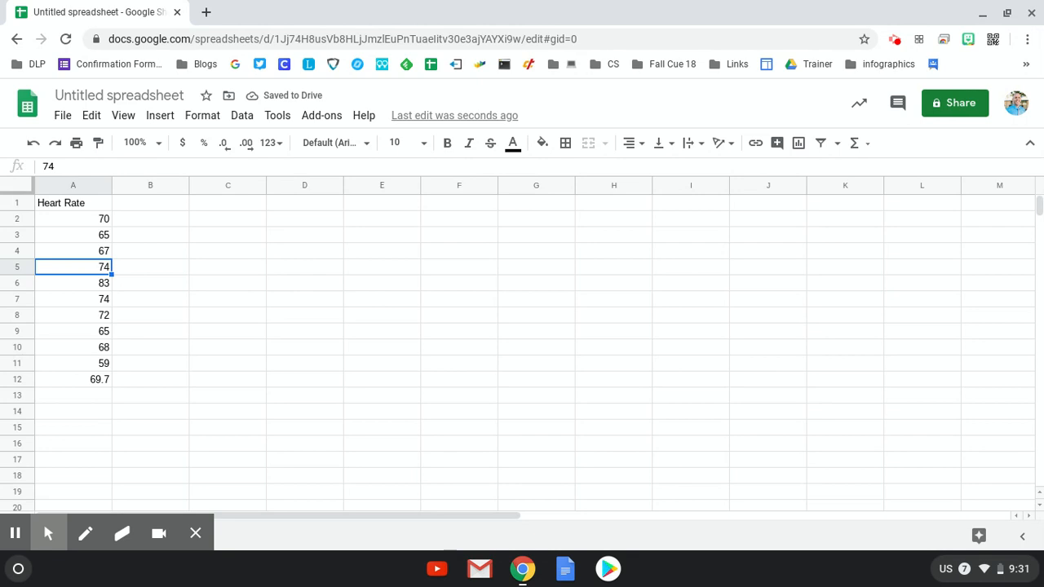
type("79")
key("Return")
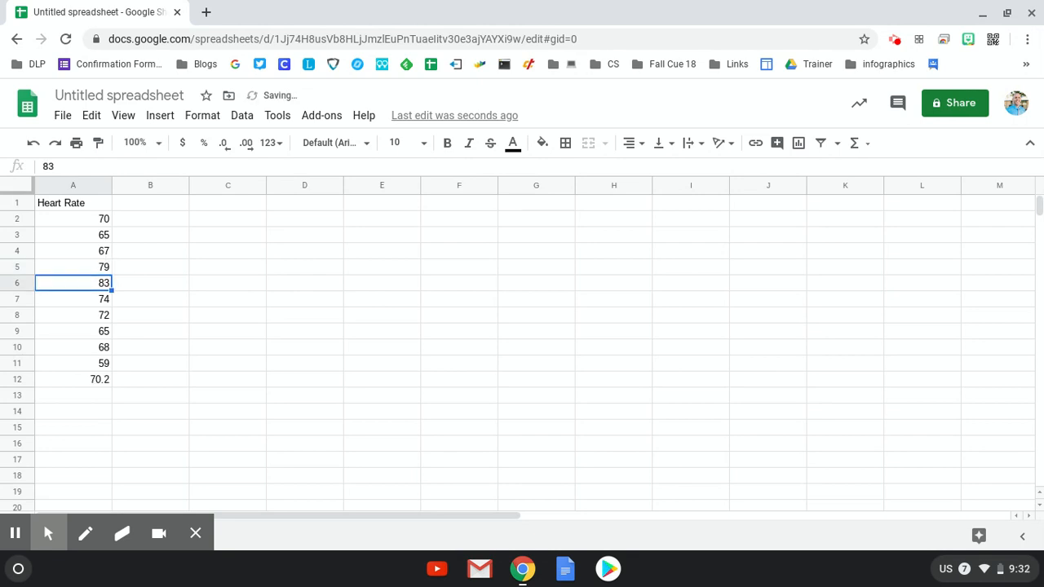
Set the heart rate in A7 to 78 and the one in A8 to 10
key("Down")
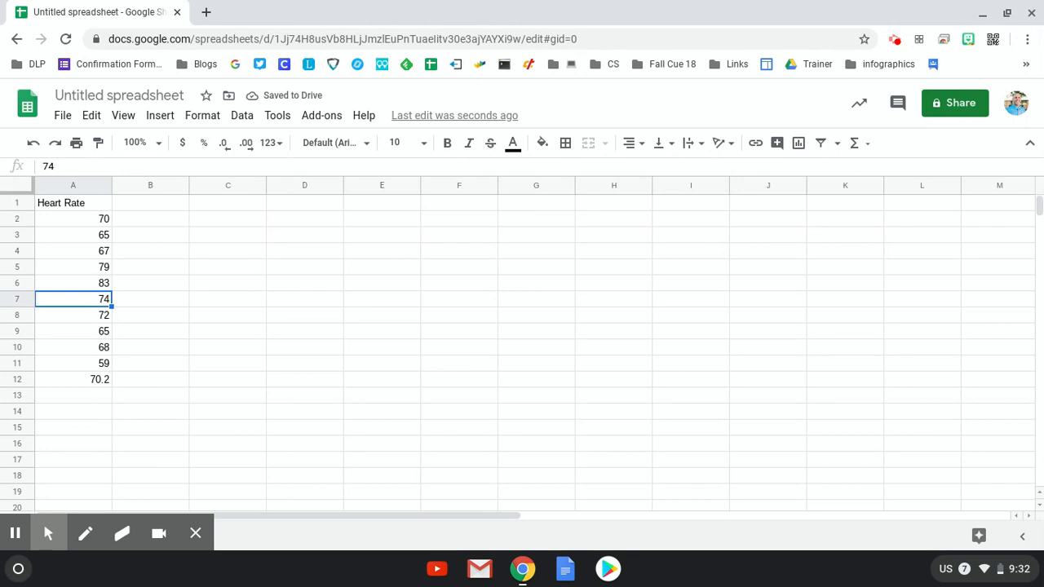
type("78")
key("Return")
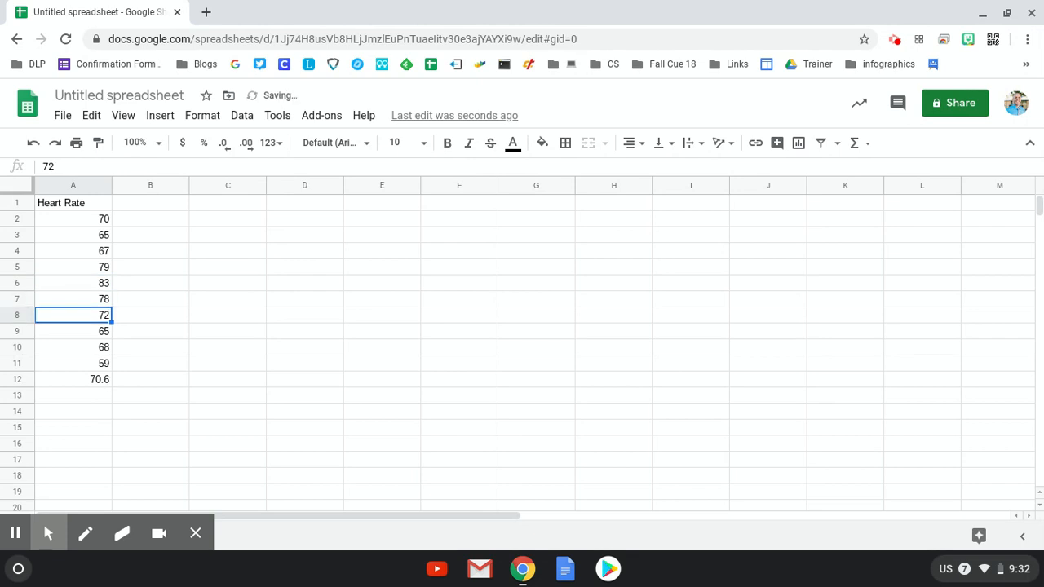
type("10")
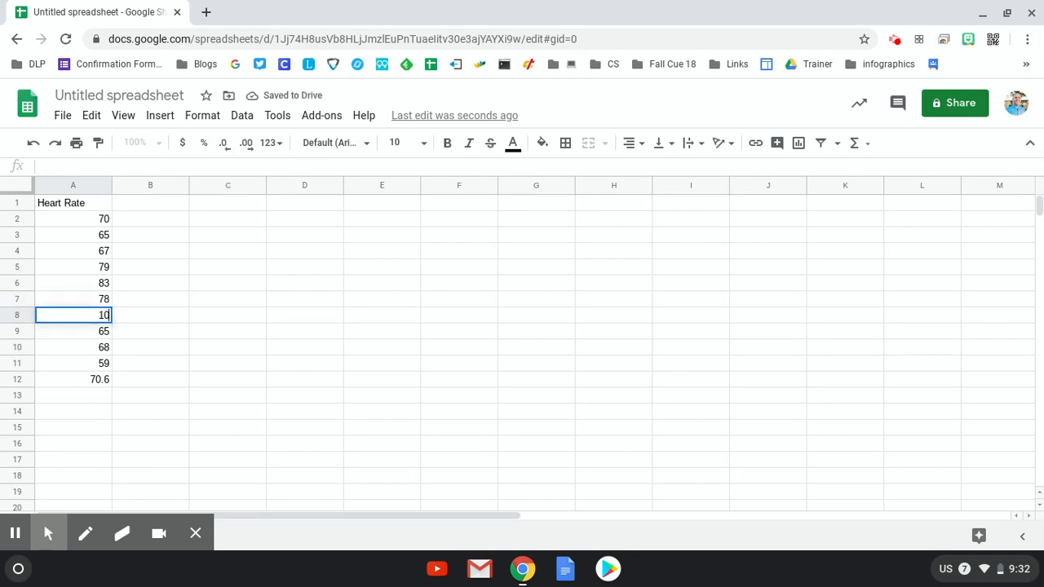
key("Return")
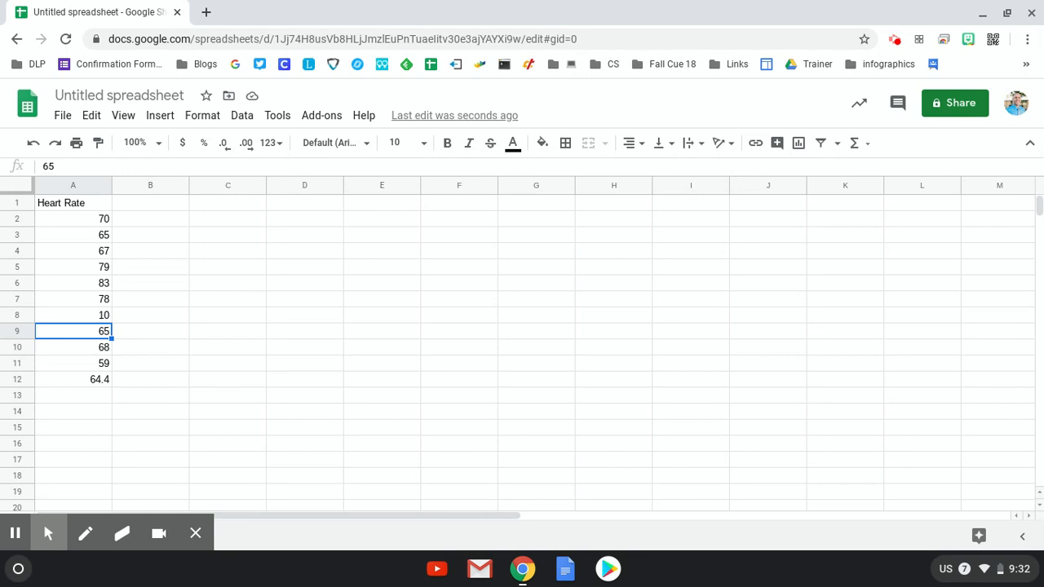
Insert a chart from the Heart Rate header and its values in A1:A11
left_click_drag(99, 205, 89, 364)
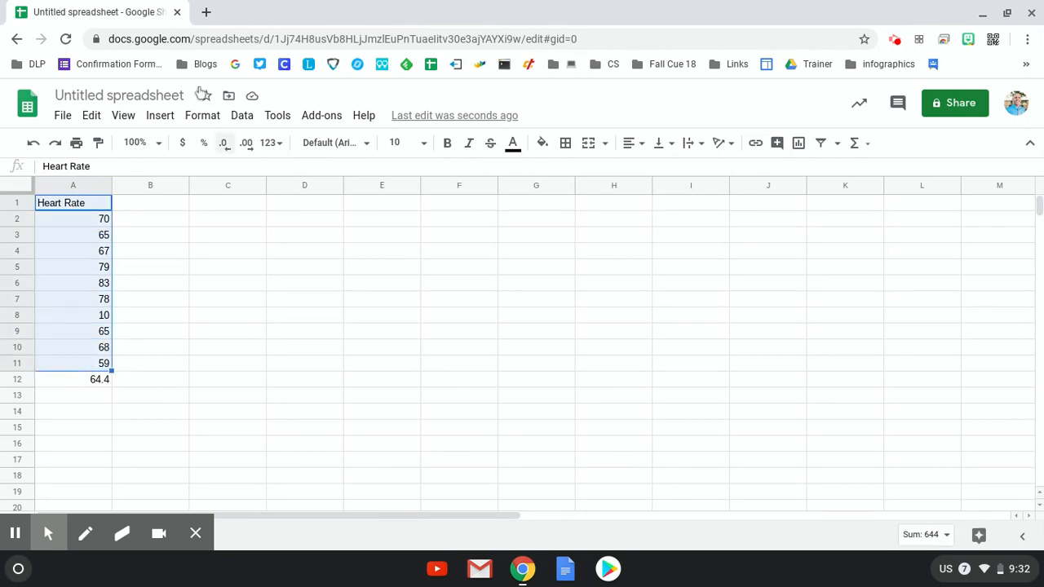
left_click(162, 119)
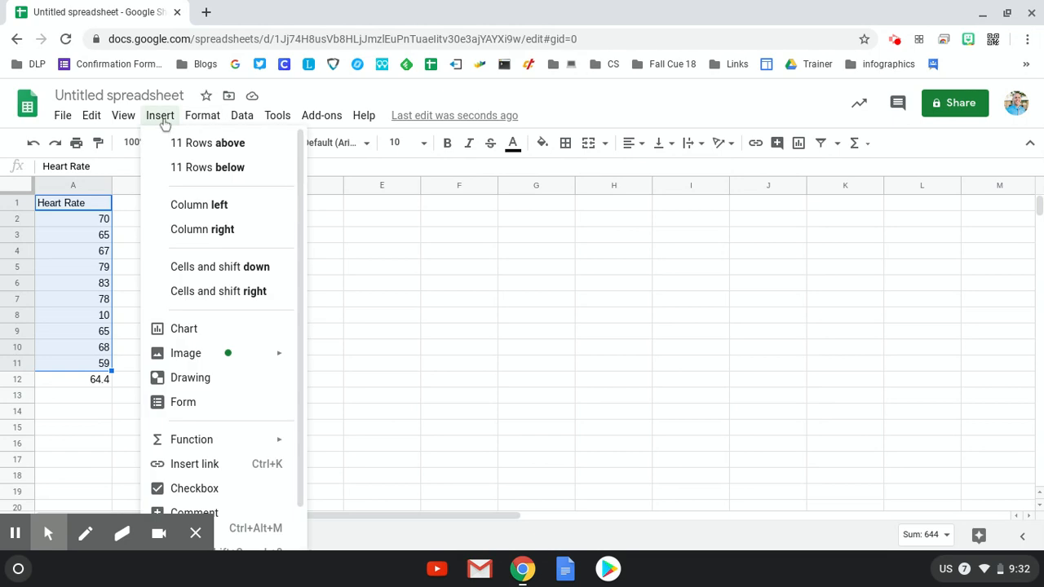
left_click(201, 332)
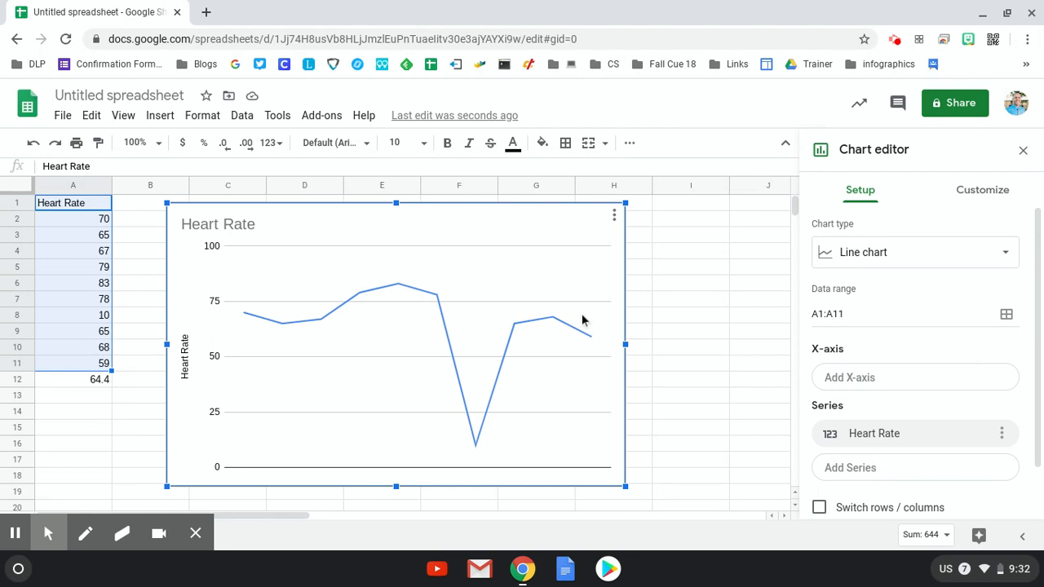
Change the Heart Rate chart's type to Histogram chart
left_click(922, 261)
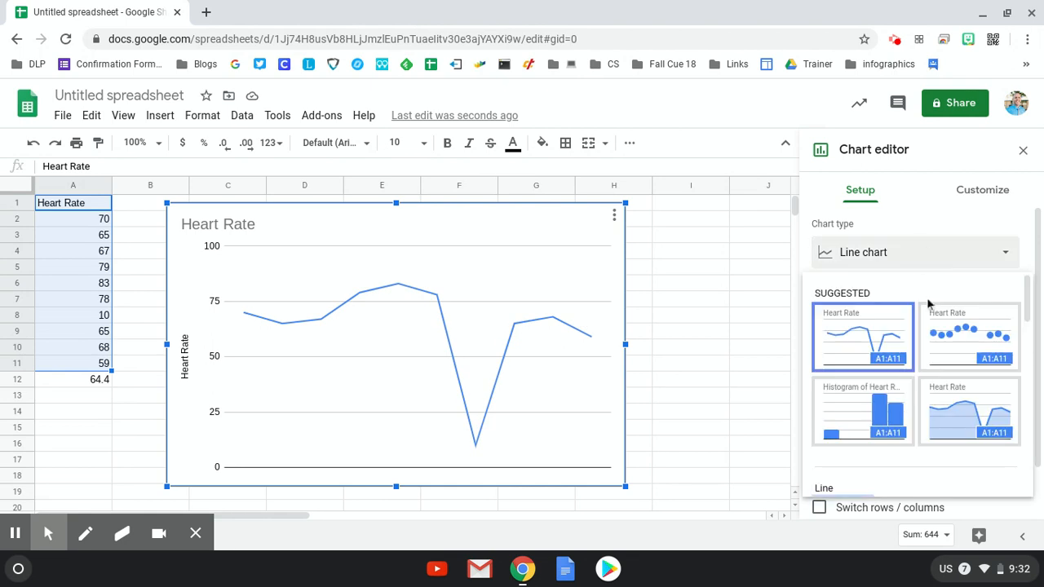
scroll(943, 349, "down", 4)
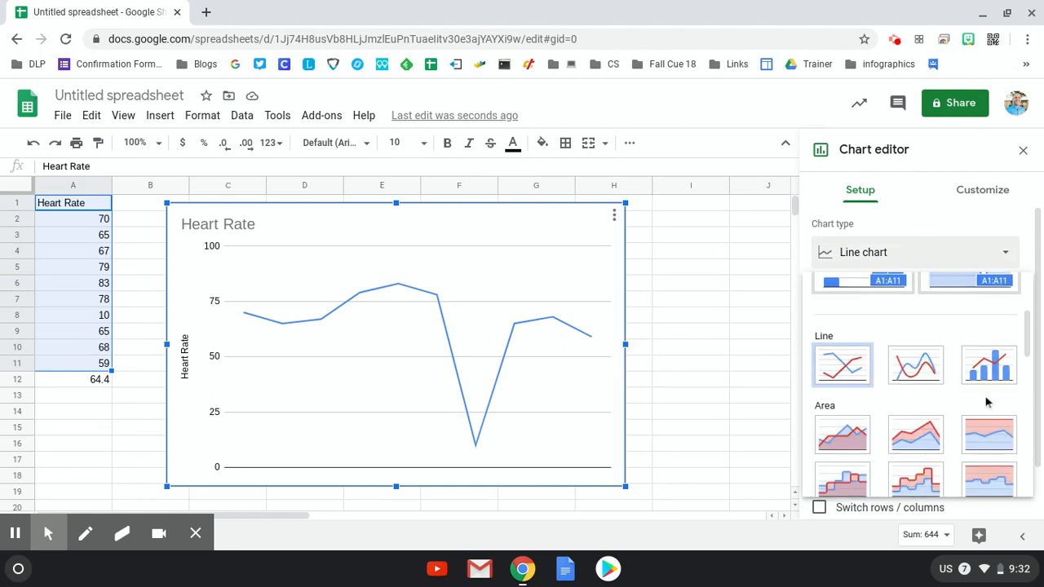
scroll(1001, 372, "down", 3)
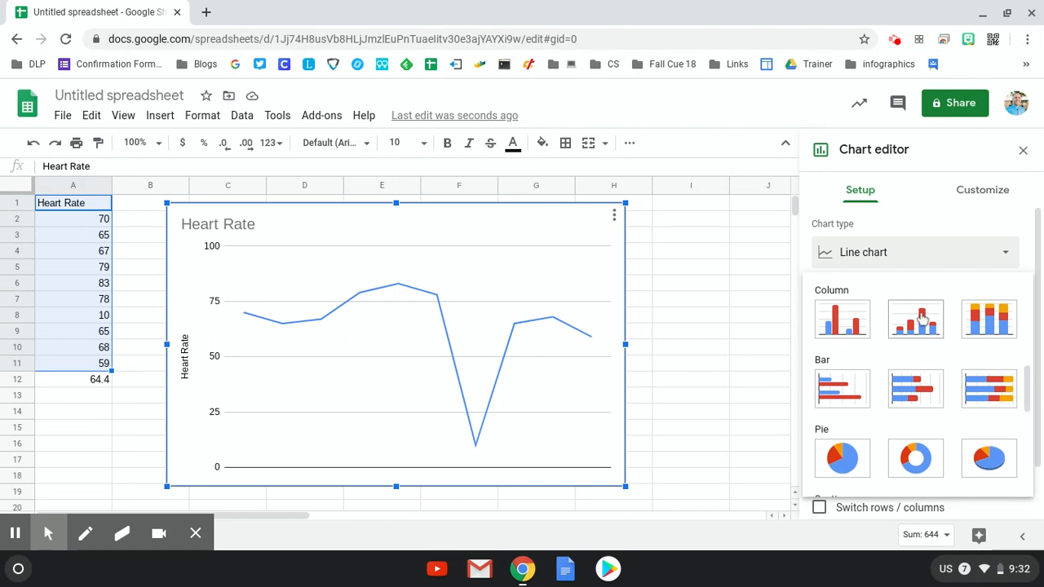
scroll(922, 326, "down", 10)
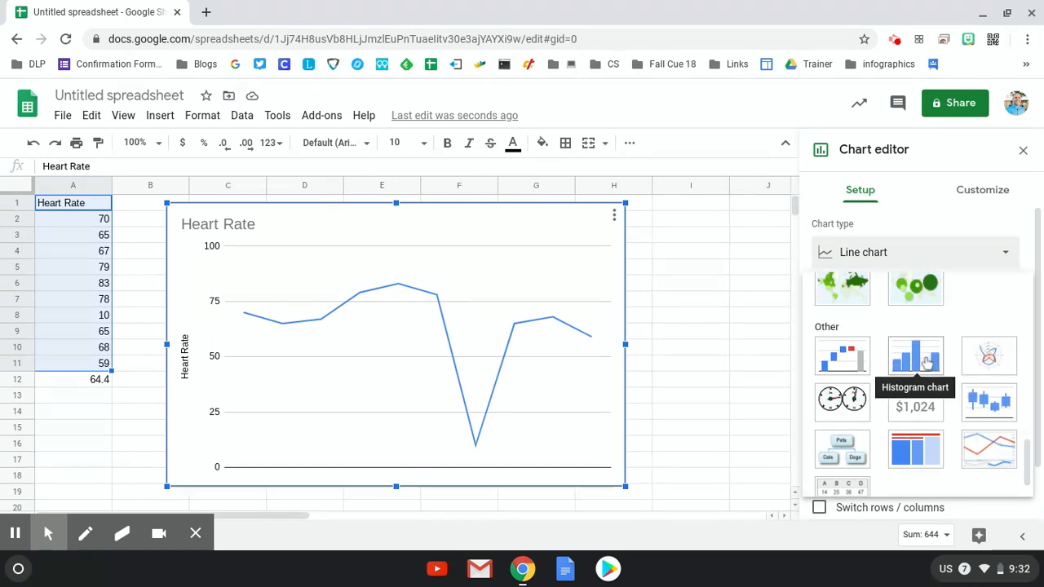
left_click(926, 363)
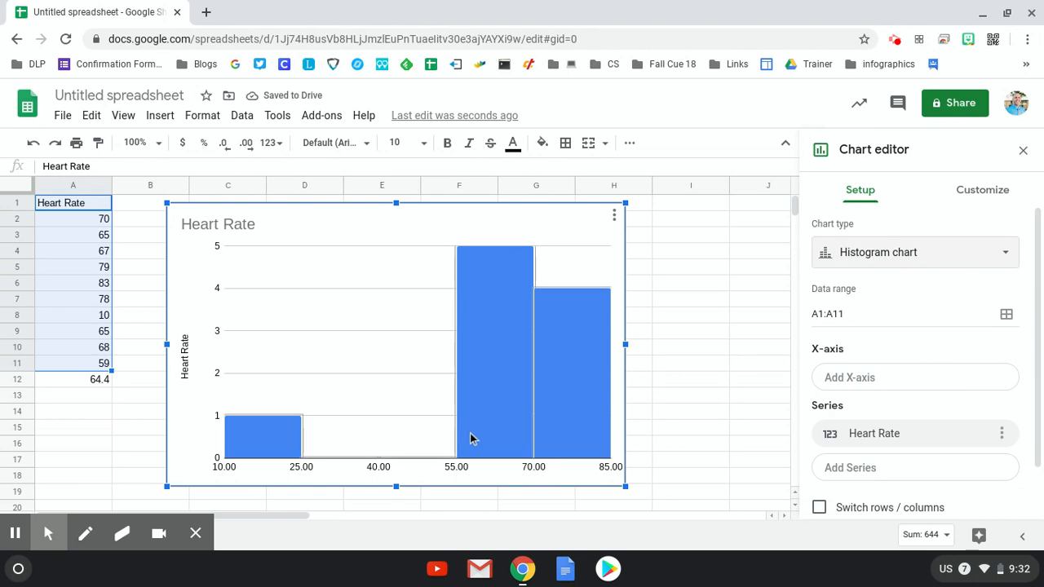
Change the Heart Rate chart's type to Column chart, close the chart editor and select the chart
left_click(958, 259)
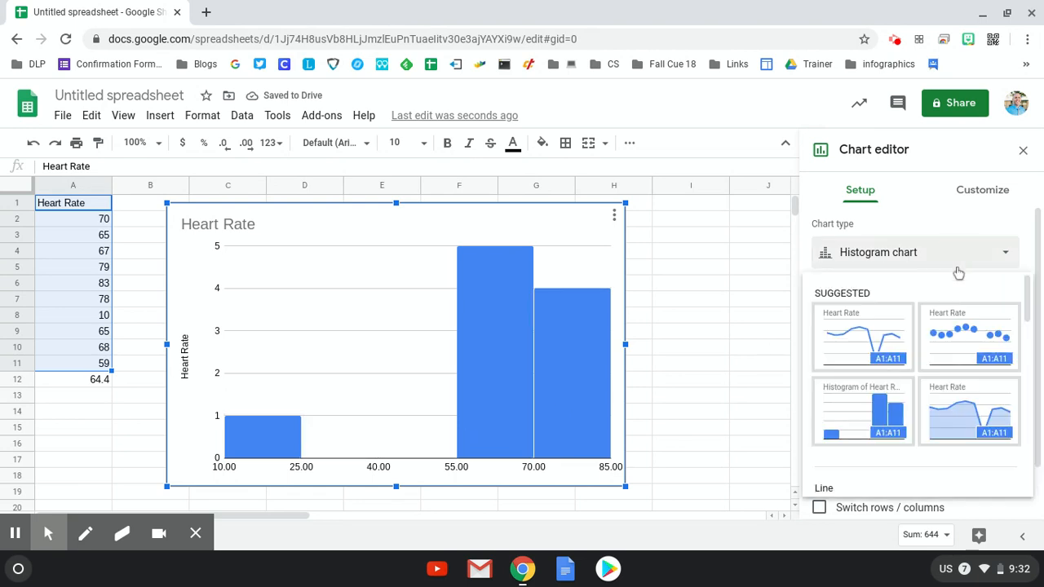
scroll(956, 303, "down", 5)
scroll(955, 305, "down", 3)
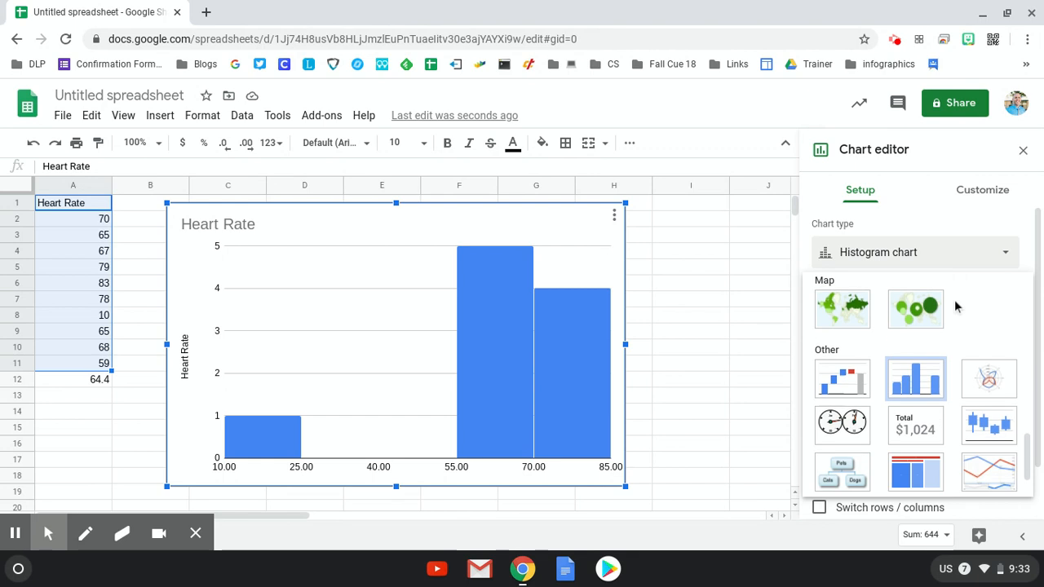
scroll(954, 302, "down", 2)
scroll(915, 383, "up", 10)
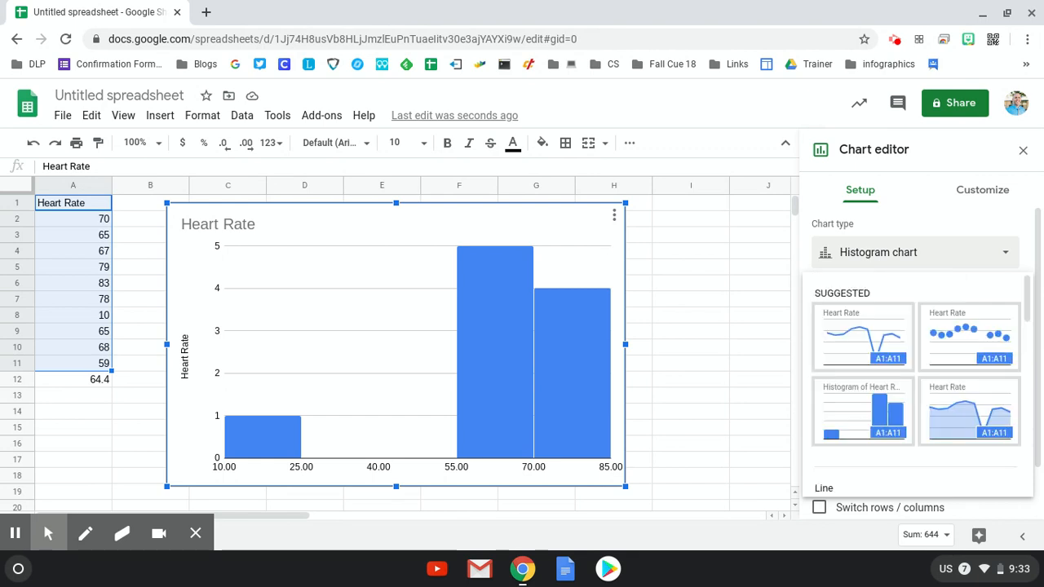
scroll(962, 357, "down", 3)
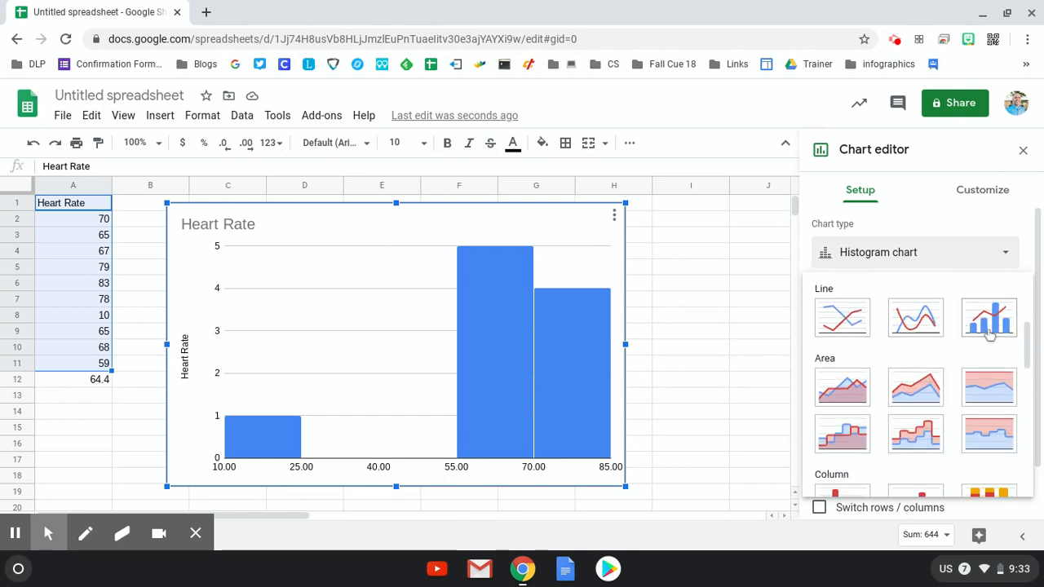
scroll(989, 331, "down", 2)
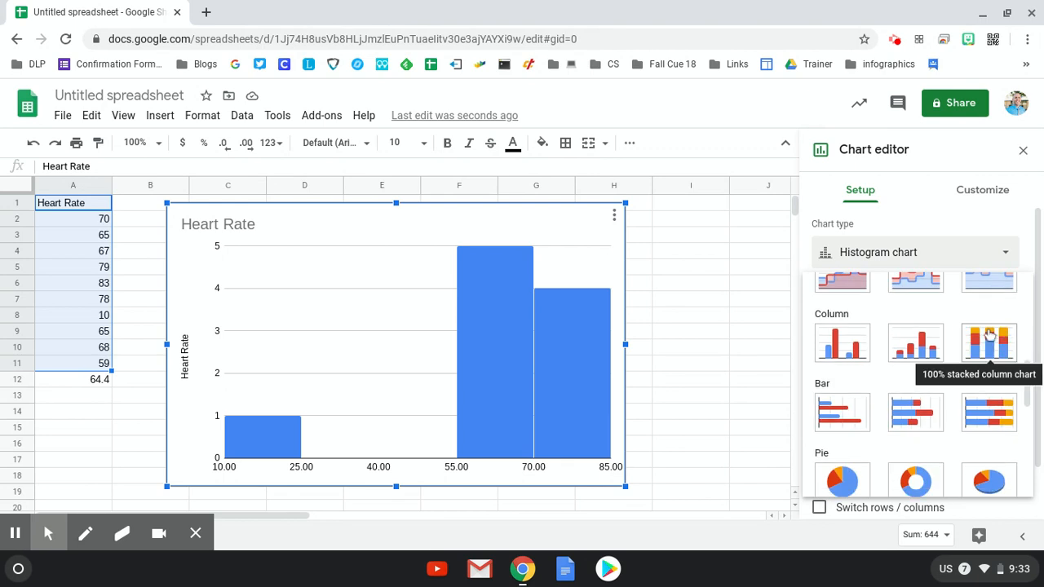
scroll(989, 358, "down", 2)
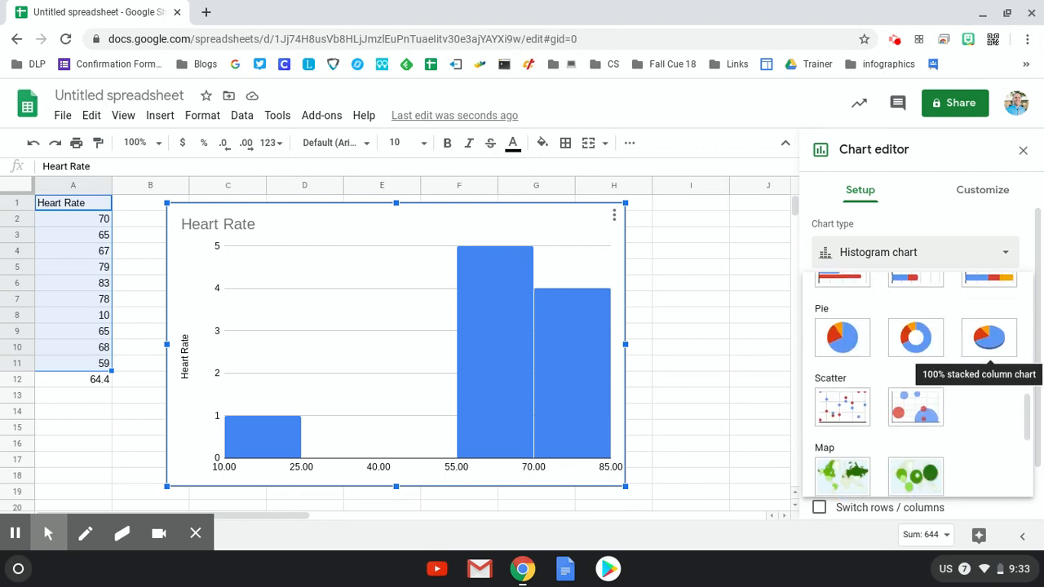
scroll(988, 358, "up", 1)
scroll(989, 358, "down", 1)
scroll(989, 358, "up", 3)
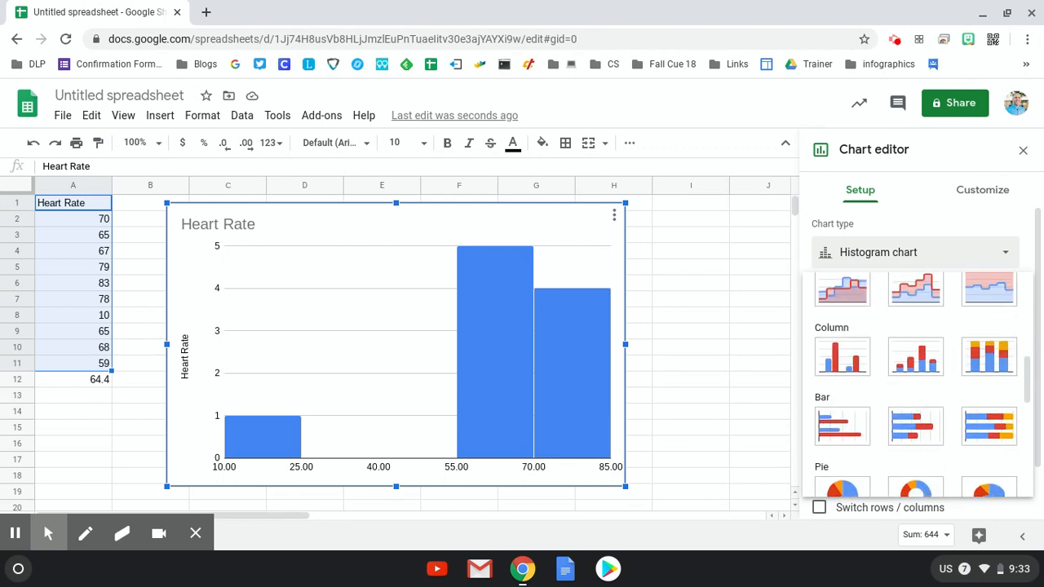
left_click(844, 369)
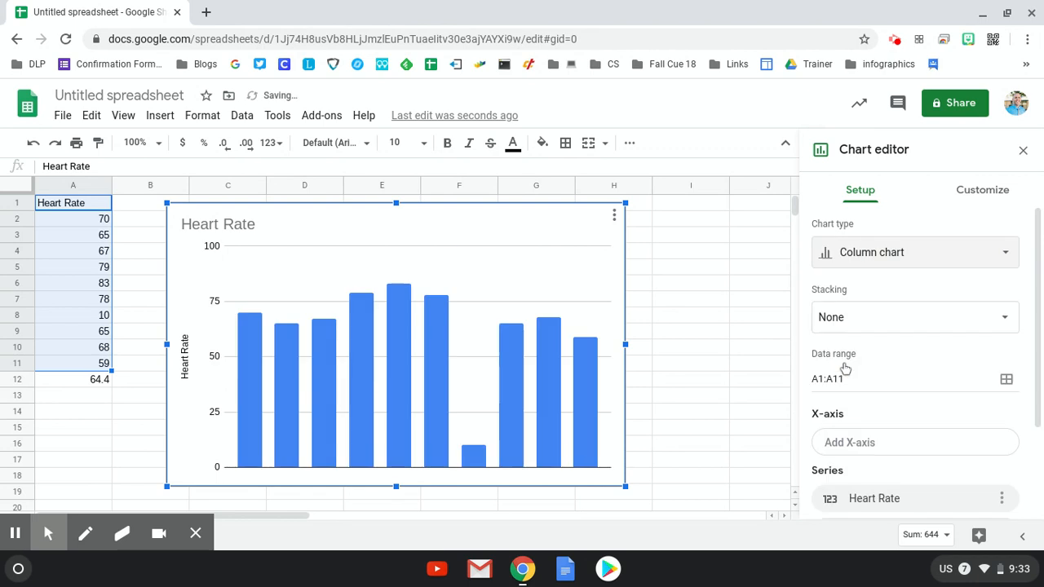
left_click(723, 353)
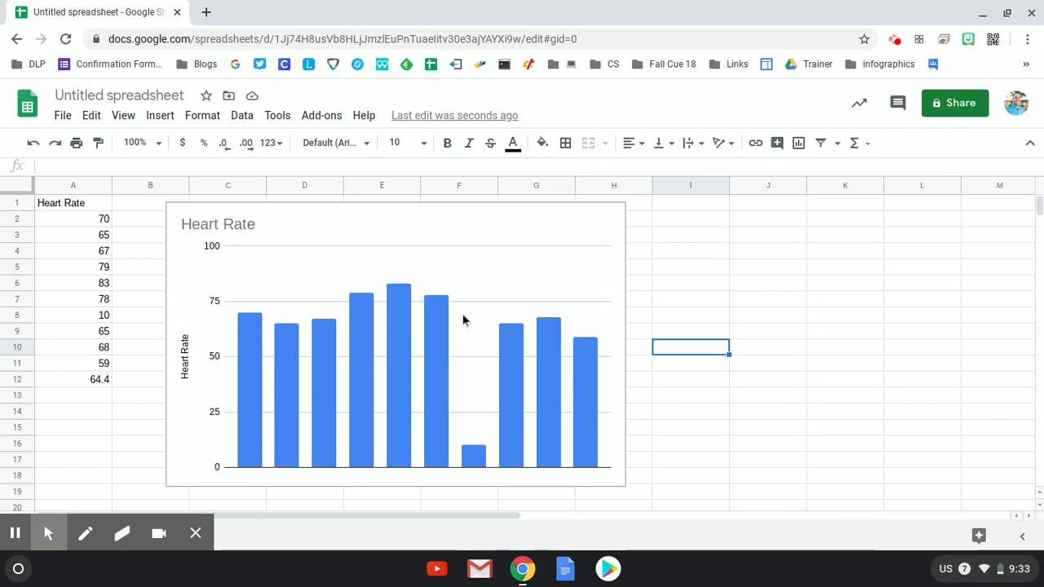
left_click(477, 461)
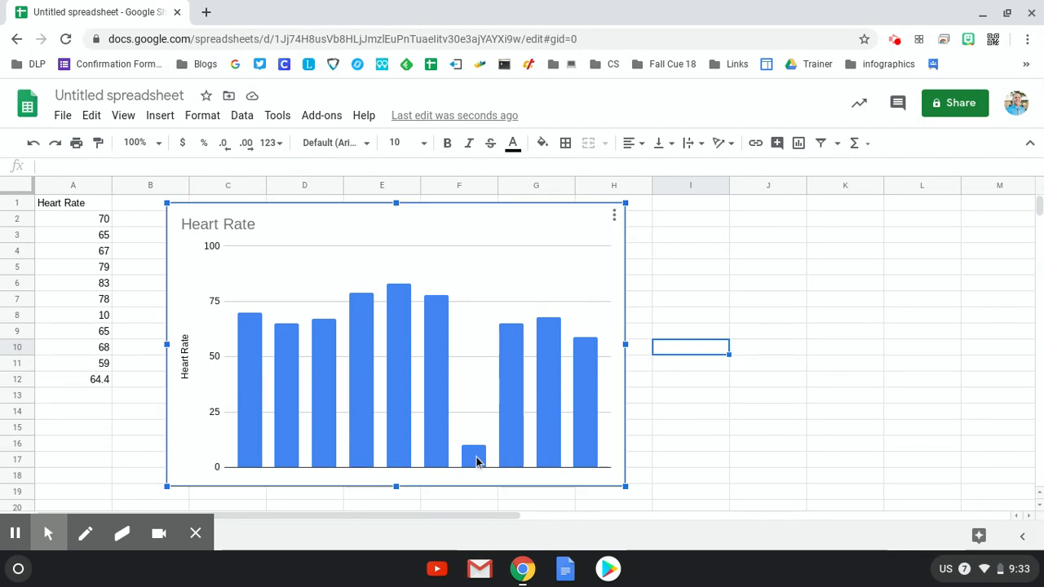